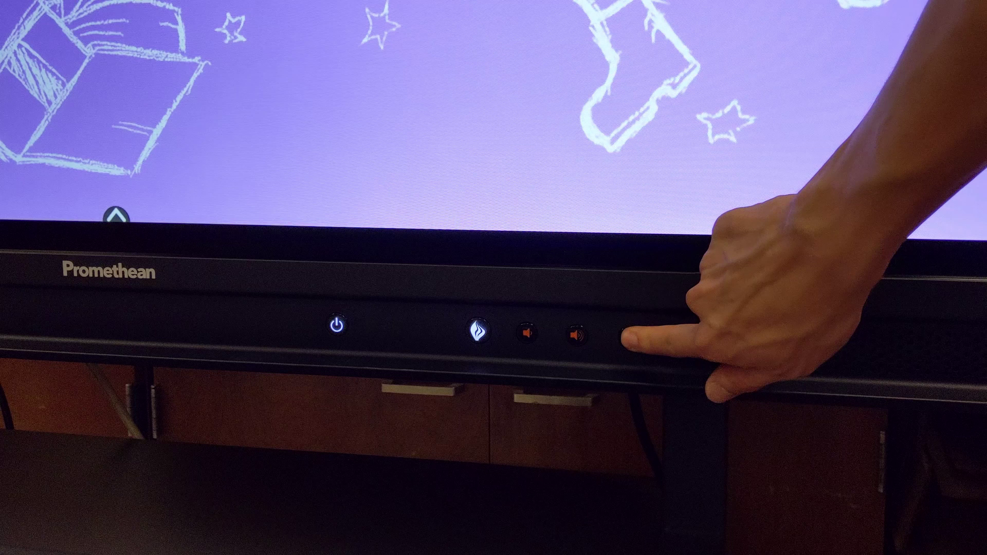
- Bring up the panel's Unified Menu toolbar over the home screen
{"action": "left_click", "coordinate": [628, 337]}
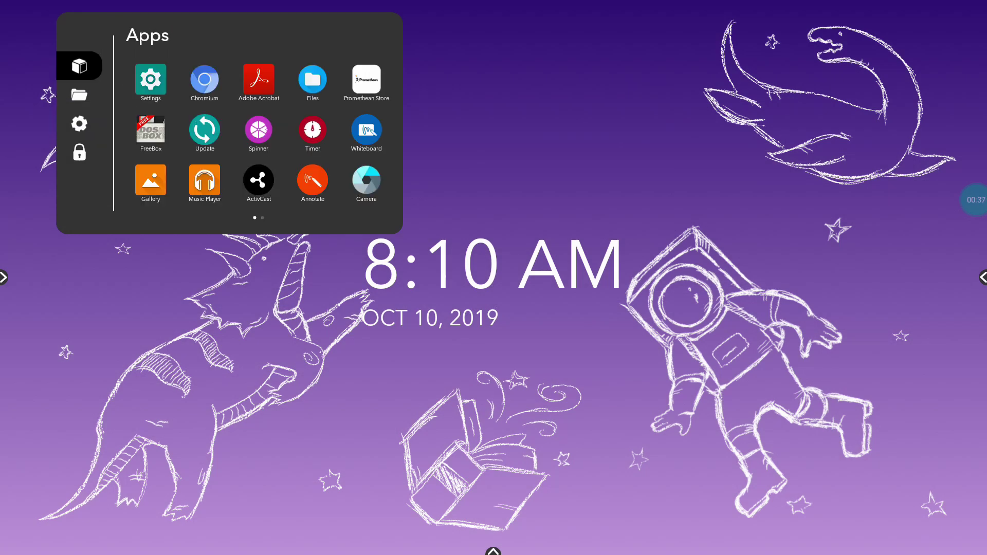
- Swipe the Locker apps grid to preview its second page
{"action": "left_click_drag", "start_coordinate": [347, 131], "coordinate": [185, 131]}
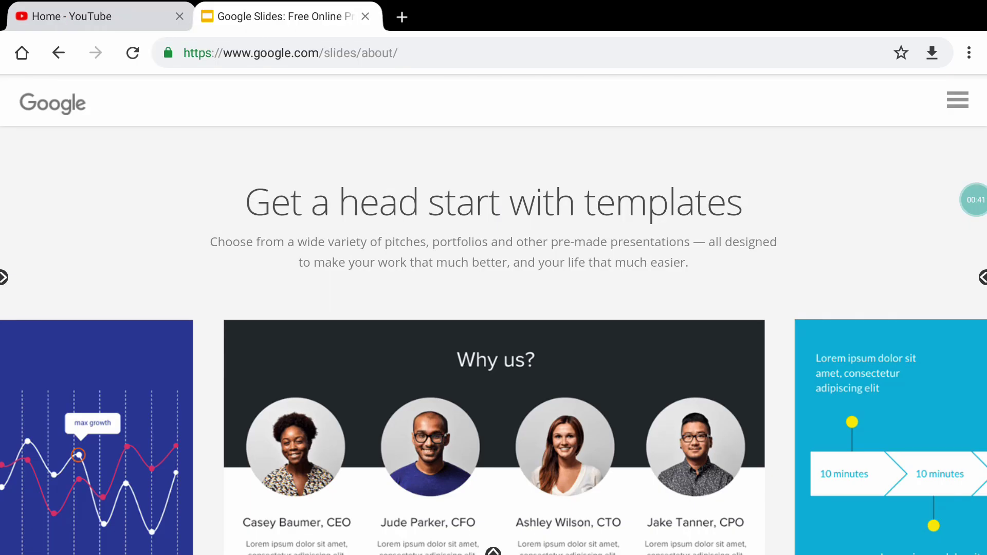
{"action": "scroll", "coordinate": [494, 309], "scroll_direction": "down", "scroll_amount": 15}
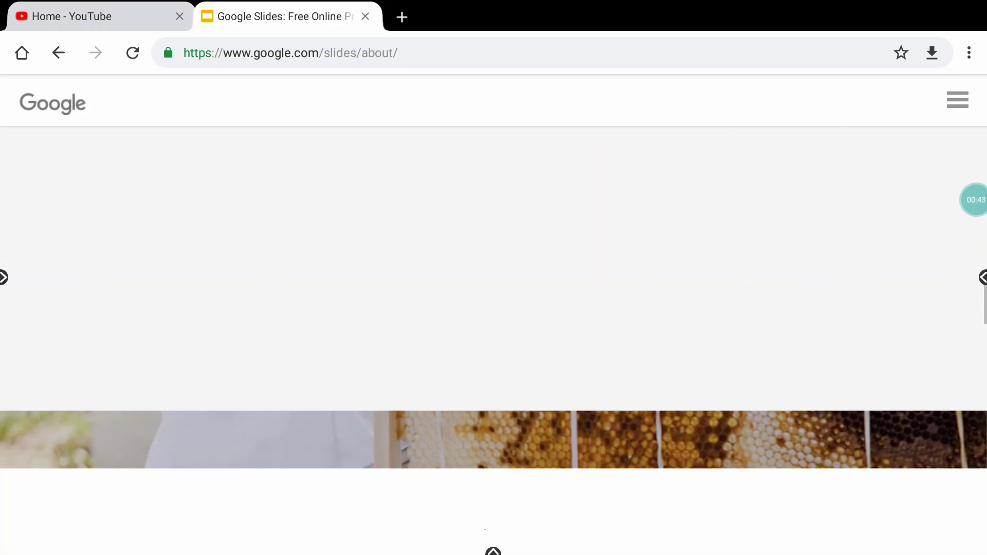
{"action": "scroll", "coordinate": [493, 308], "scroll_direction": "down", "scroll_amount": 5}
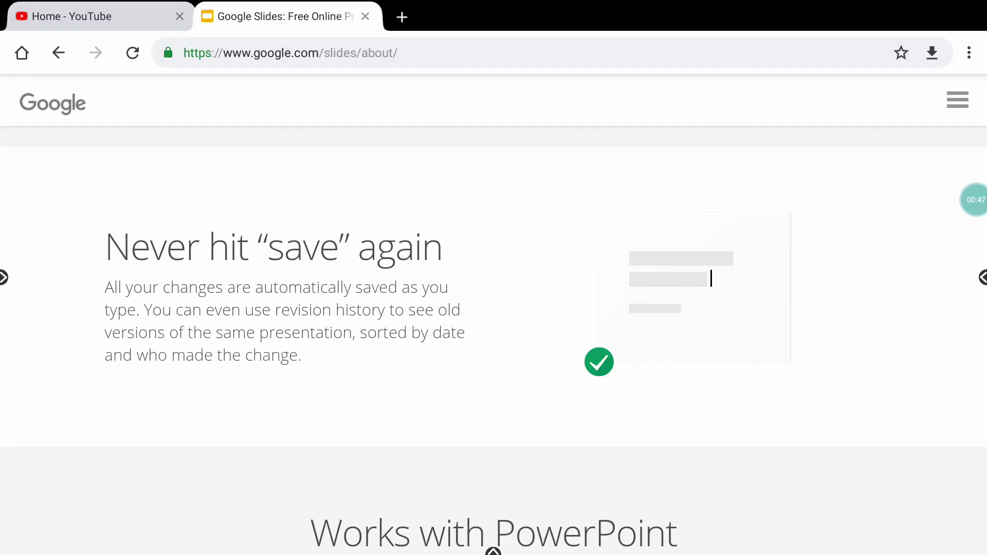
- Switch from the Google Slides tab to the YouTube tab
{"action": "key", "text": "ctrl+shift+Tab"}
{"action": "scroll", "coordinate": [493, 309], "scroll_direction": "down", "scroll_amount": 2}
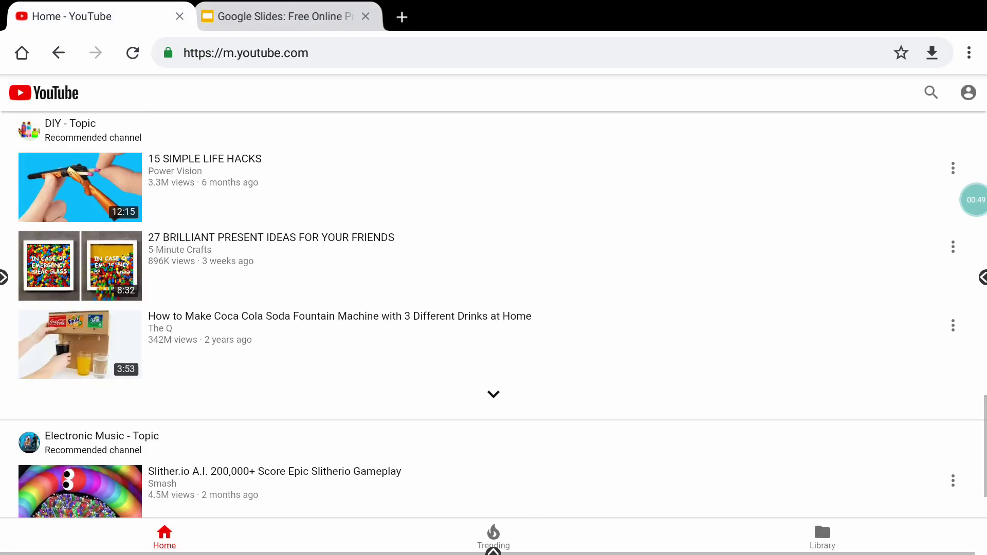
{"action": "scroll", "coordinate": [493, 308], "scroll_direction": "down", "scroll_amount": 3}
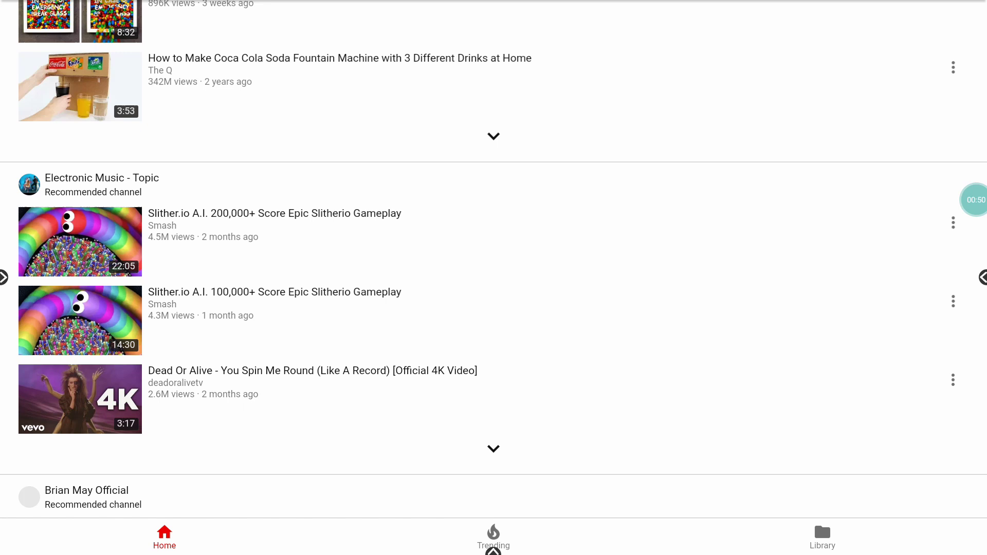
{"action": "scroll", "coordinate": [494, 308], "scroll_direction": "up", "scroll_amount": 3}
{"action": "scroll", "coordinate": [494, 309], "scroll_direction": "up", "scroll_amount": 5}
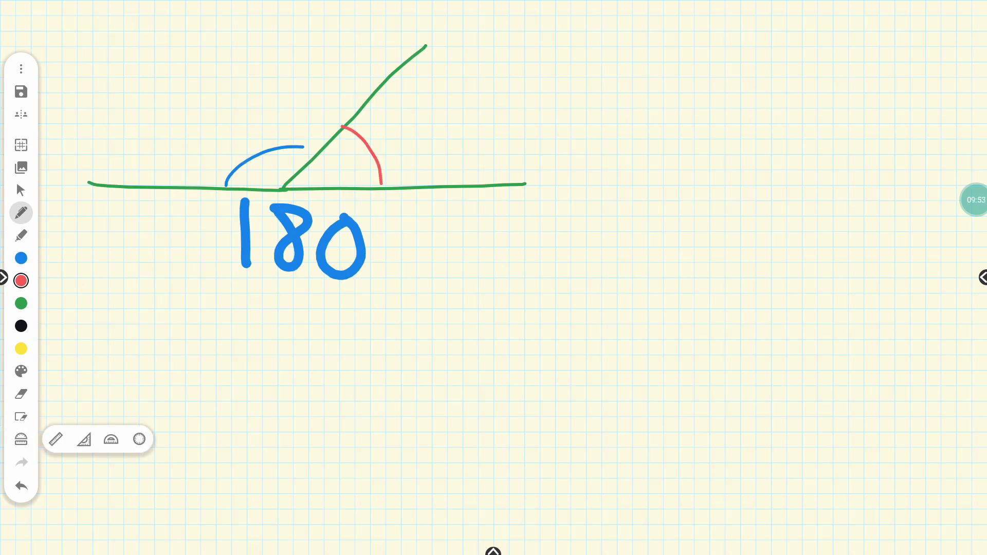
- Place a protractor on the angle diagram, enlarged and centred on the vertex
{"action": "left_click", "coordinate": [112, 438]}
{"action": "mouse_move", "coordinate": [303, 282]}
{"action": "left_mouse_down"}
{"action": "mouse_move", "coordinate": [308, 194]}
{"action": "mouse_move", "coordinate": [282, 188]}
{"action": "left_mouse_up"}
{"action": "left_click_drag", "start_coordinate": [409, 185], "coordinate": [485, 202]}
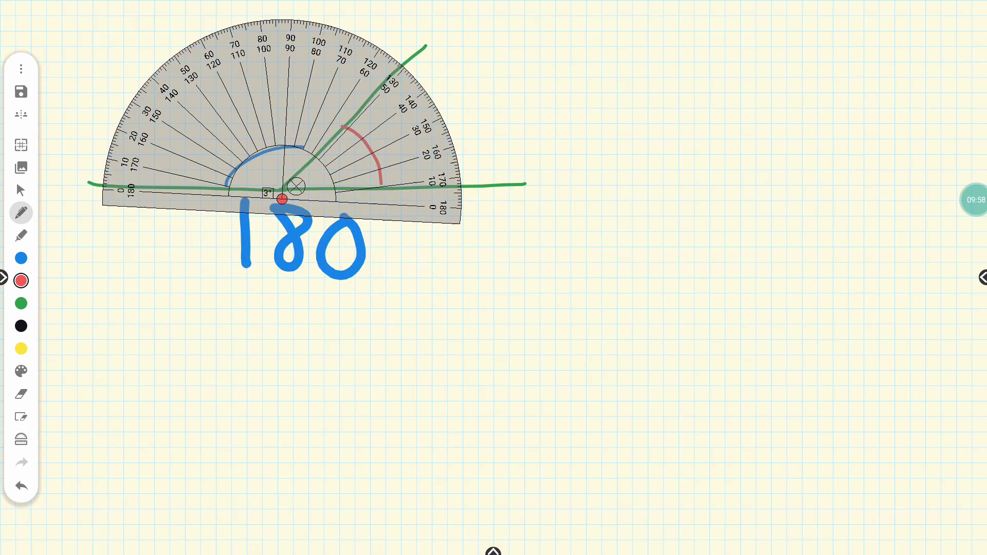
{"action": "left_click_drag", "start_coordinate": [305, 123], "coordinate": [300, 111]}
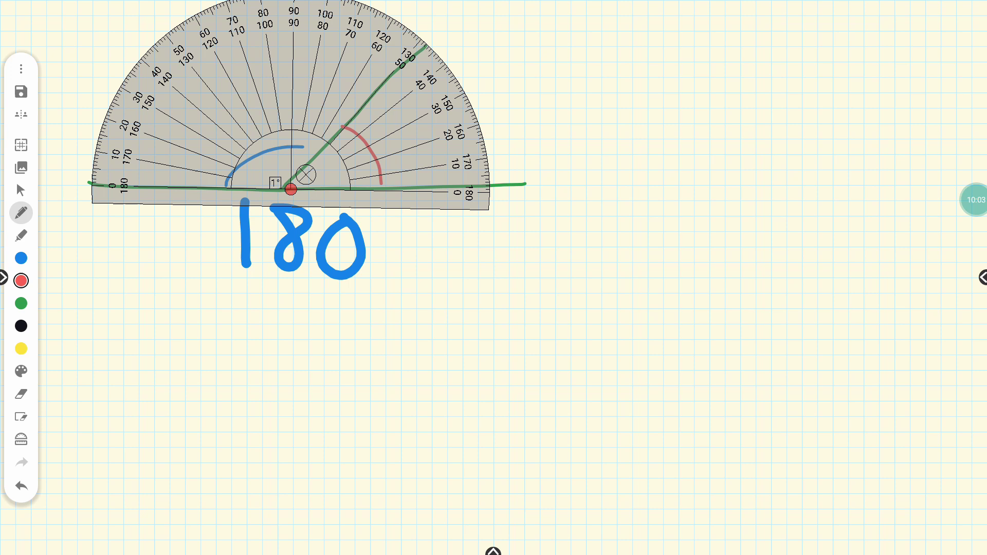
- Choose the yellow highlighter, trim the protractor's size, and bring up the system menu
{"action": "left_click", "coordinate": [20, 235]}
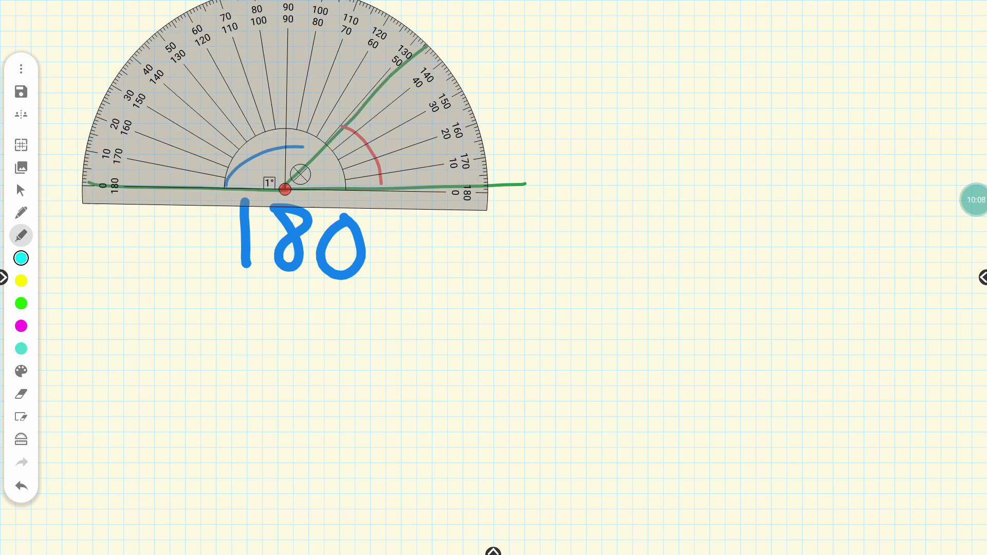
{"action": "left_click", "coordinate": [21, 280]}
{"action": "left_click_drag", "start_coordinate": [486, 202], "coordinate": [385, 196]}
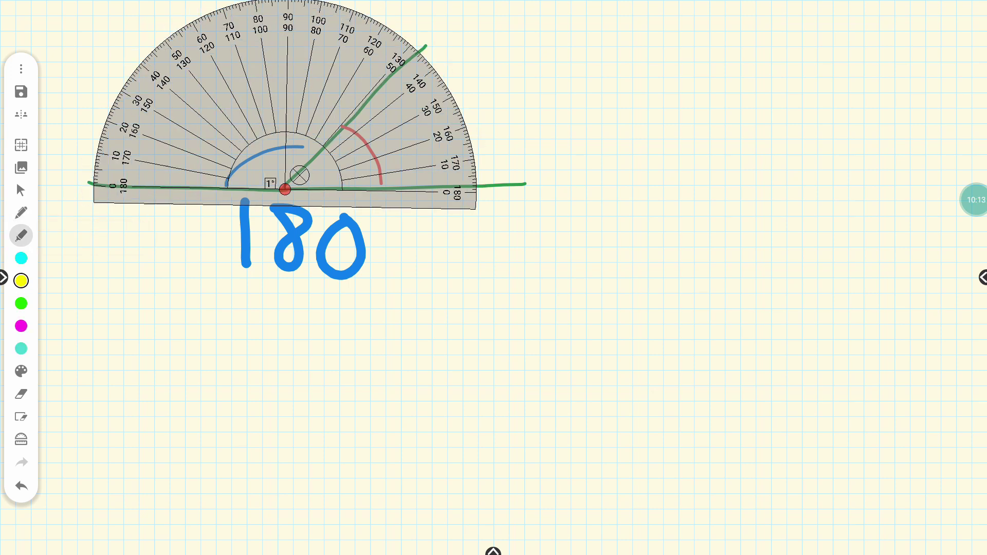
{"action": "left_click", "coordinate": [20, 213]}
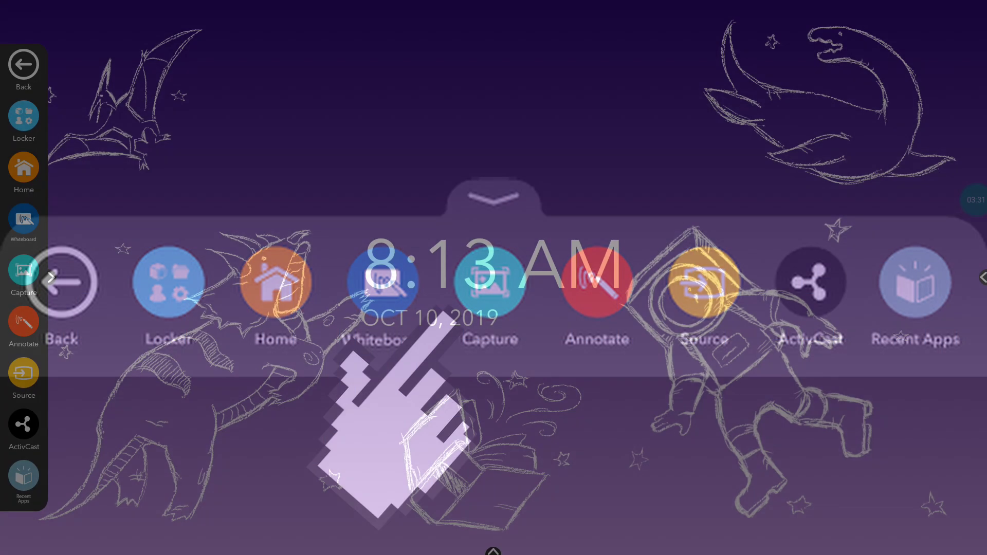
- Capture the home screen and crop it to an inner region
{"action": "left_click", "coordinate": [471, 297]}
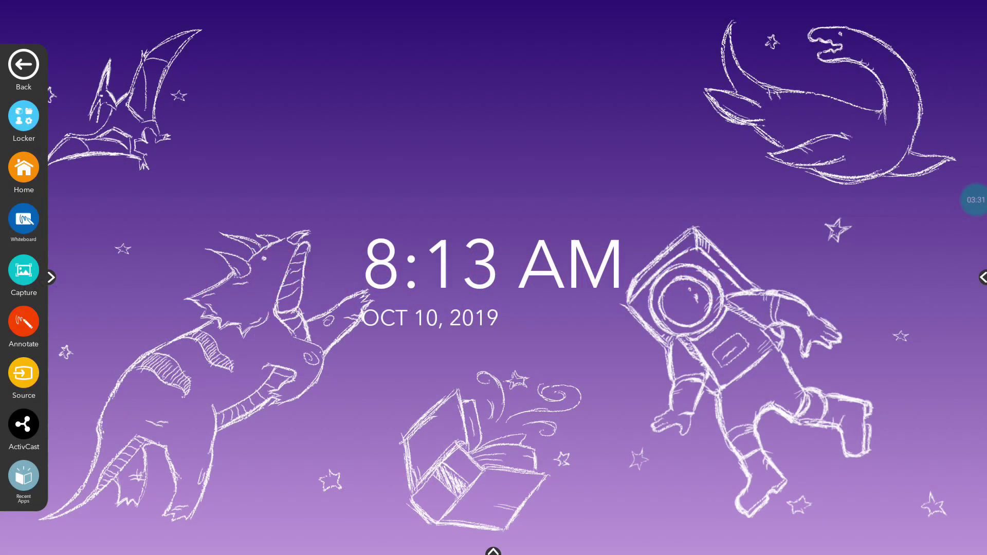
{"action": "left_click_drag", "start_coordinate": [301, 230], "coordinate": [370, 280]}
{"action": "left_click_drag", "start_coordinate": [532, 363], "coordinate": [491, 326]}
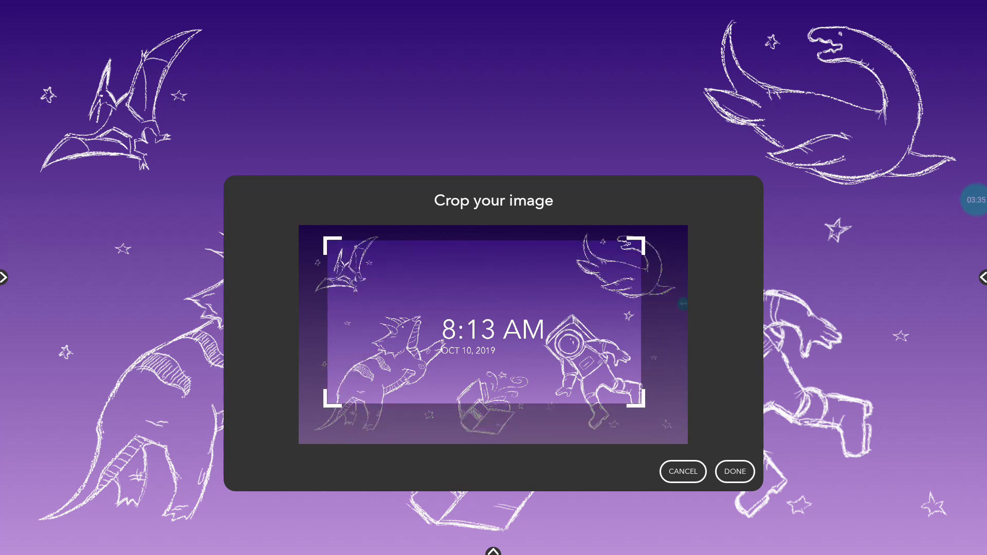
{"action": "left_click", "coordinate": [734, 471]}
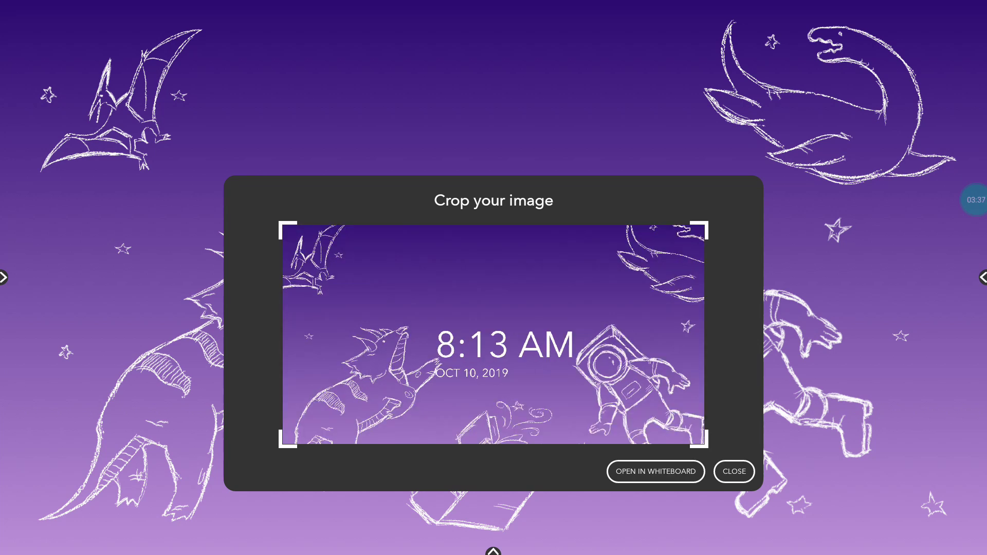
- Open the cropped capture on a whiteboard and move the image up-left
{"action": "left_click", "coordinate": [656, 472]}
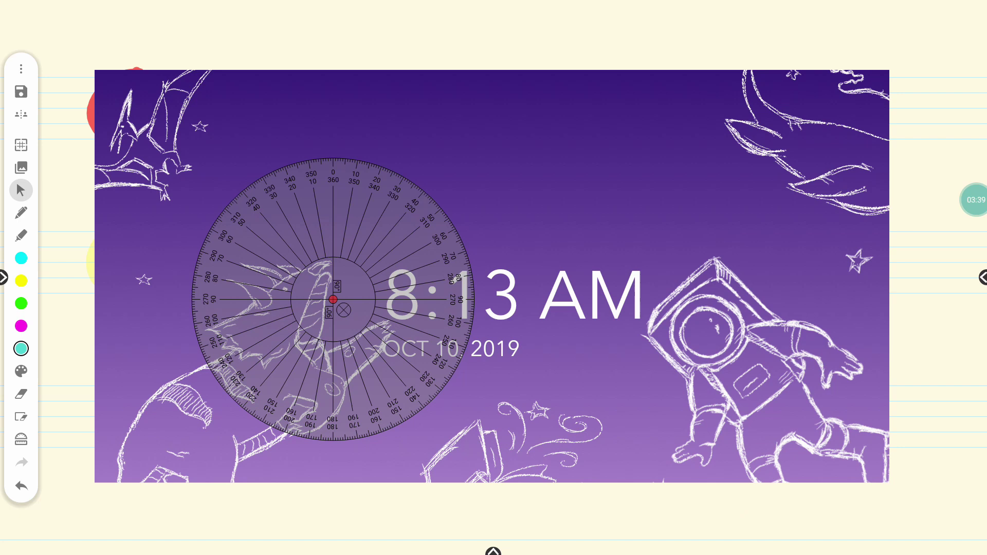
{"action": "left_click_drag", "start_coordinate": [492, 276], "coordinate": [347, 193]}
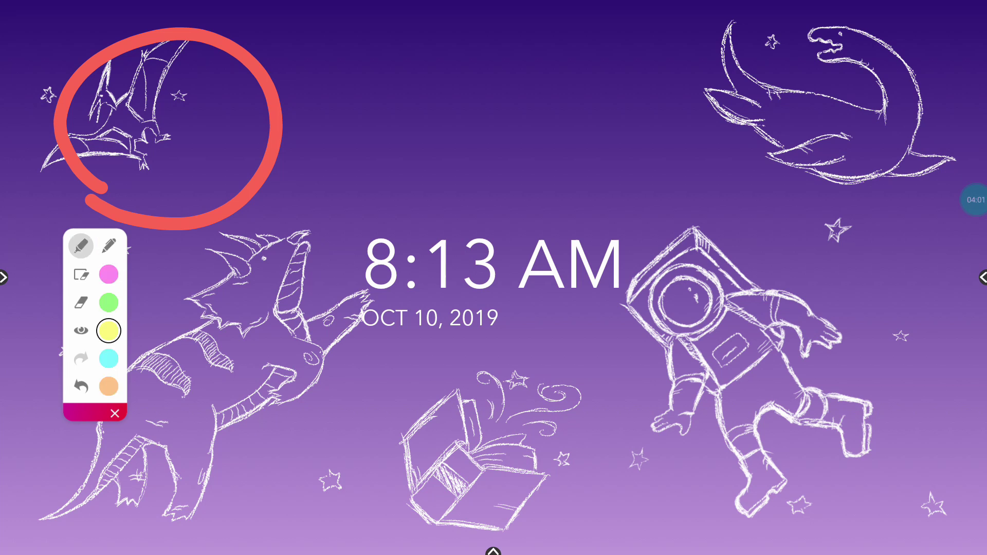
- Highlight the date OCT 10, 2019 under the clock in yellow
{"action": "left_click_drag", "start_coordinate": [360, 317], "coordinate": [518, 328]}
{"action": "left_click_drag", "start_coordinate": [346, 315], "coordinate": [513, 308]}
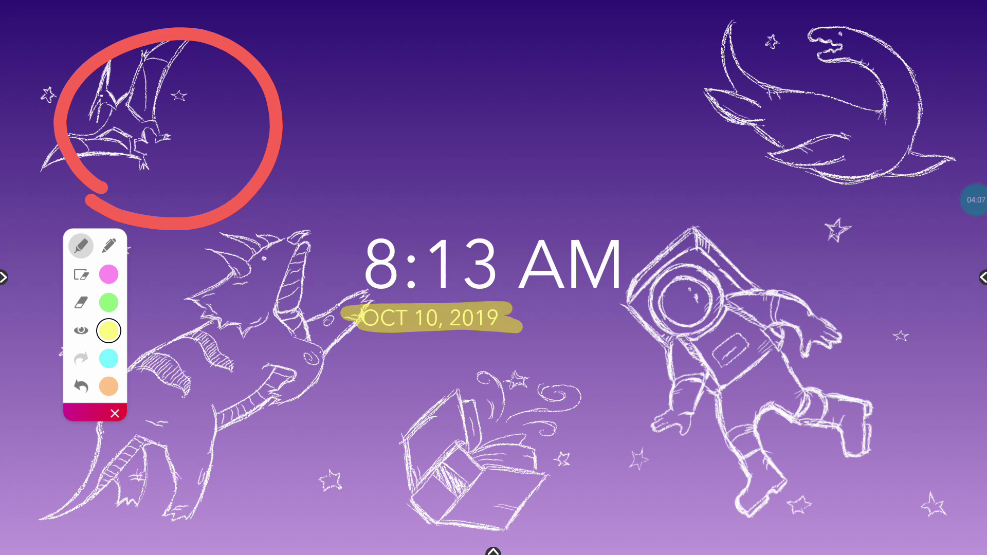